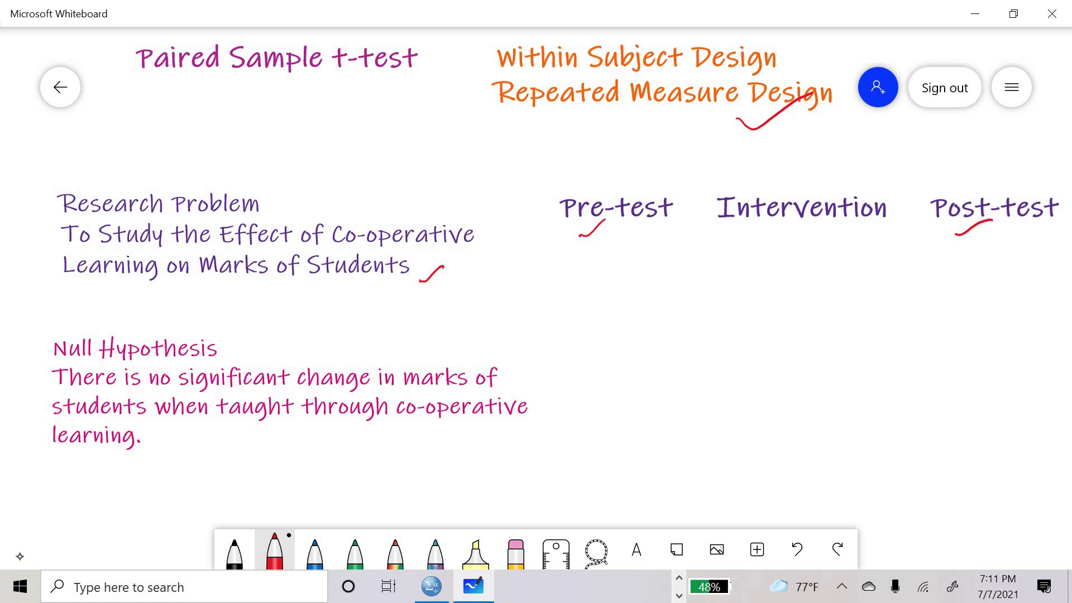
Step: Draw red arrows linking Pre-test to Intervention and Intervention to Post-test, and circle both Pre-test and Post-test
mouse_move(676, 211)
left_mouse_down()
mouse_move(717, 205)
mouse_move(704, 217)
left_mouse_up()
mouse_move(885, 215)
left_mouse_down()
mouse_move(930, 215)
mouse_move(912, 225)
left_mouse_up()
mouse_move(646, 164)
left_mouse_down()
mouse_move(634, 164)
mouse_move(692, 179)
mouse_move(628, 167)
left_mouse_up()
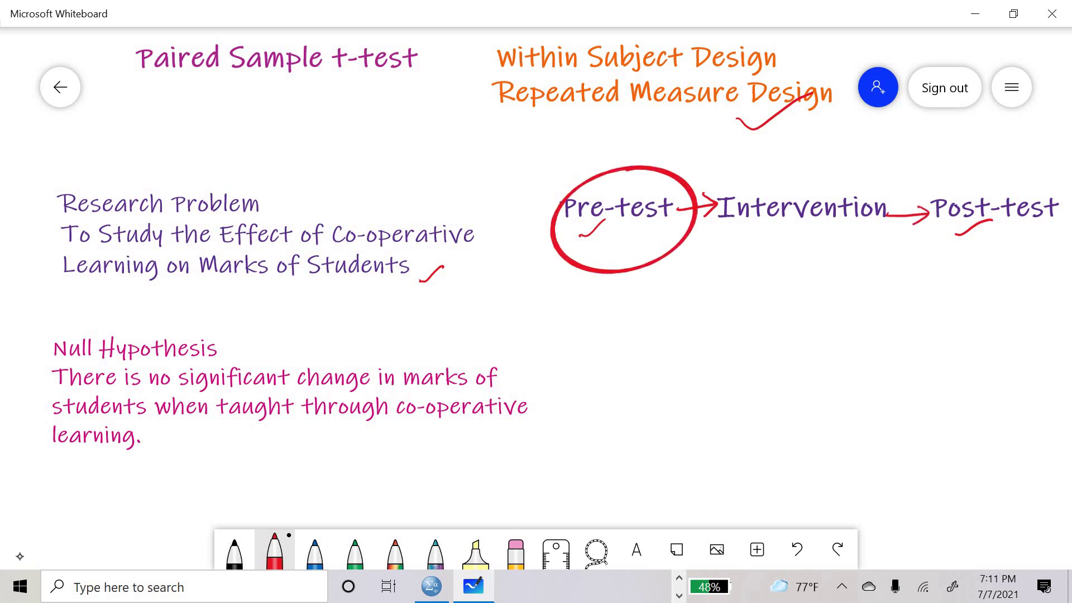
mouse_move(949, 174)
left_mouse_down()
mouse_move(999, 163)
mouse_move(1063, 251)
mouse_move(1002, 161)
left_mouse_up()
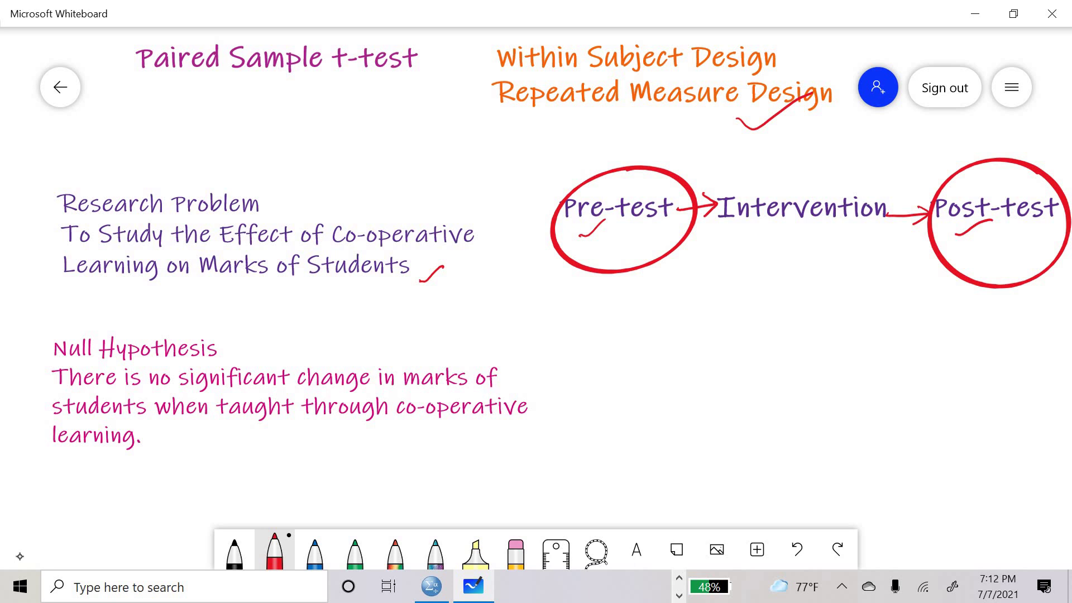
Step: Handwrite the null hypothesis as an equation beside its text in red: "Marks Pre = Marks Post"
mouse_move(591, 384)
left_mouse_down()
mouse_move(611, 352)
mouse_move(629, 381)
mouse_move(666, 352)
mouse_move(680, 375)
left_mouse_up()
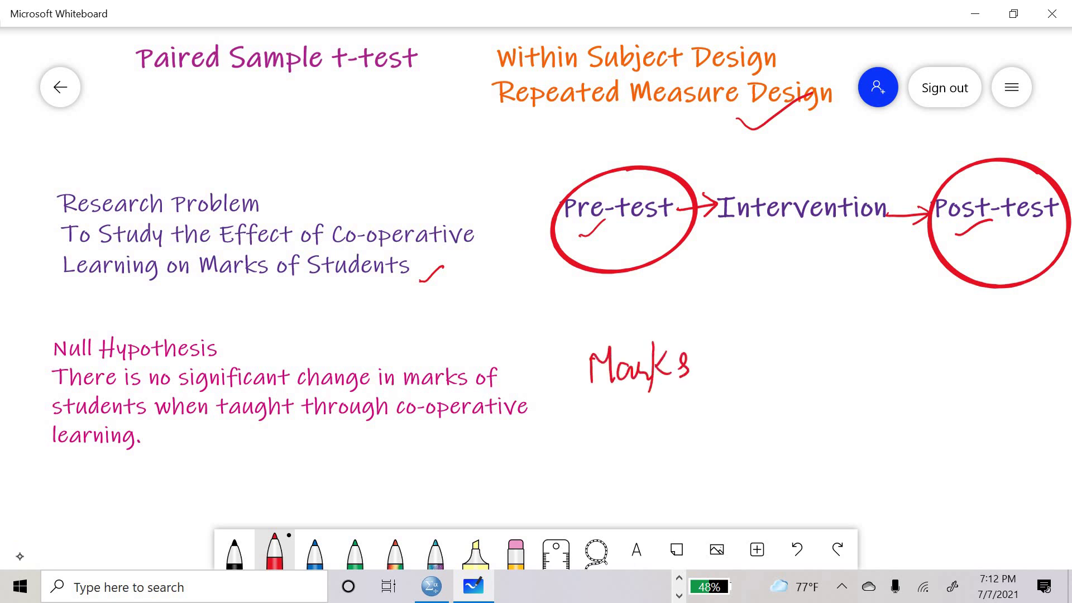
mouse_move(592, 420)
left_mouse_down()
mouse_move(595, 446)
mouse_move(607, 427)
left_mouse_up()
mouse_move(614, 425)
left_mouse_down()
mouse_move(604, 453)
mouse_move(634, 415)
left_mouse_up()
left_click_drag(631, 424, 650, 440)
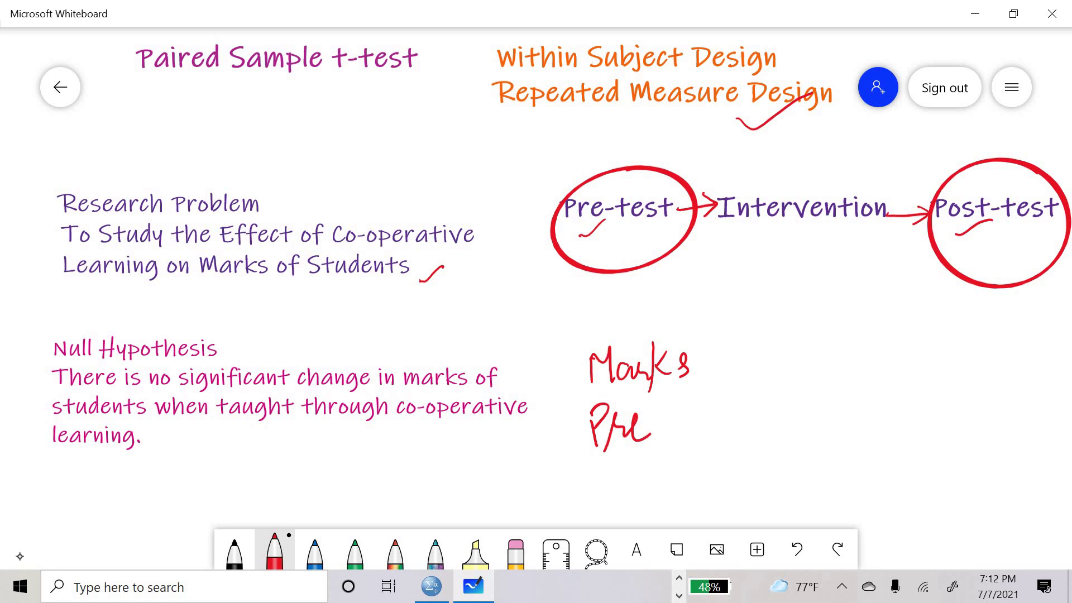
mouse_move(716, 378)
left_mouse_down()
mouse_move(797, 369)
mouse_move(745, 393)
mouse_move(808, 385)
mouse_move(889, 333)
mouse_move(887, 379)
left_mouse_up()
mouse_move(906, 355)
left_mouse_down()
mouse_move(894, 369)
mouse_move(924, 373)
left_mouse_up()
mouse_move(918, 370)
left_mouse_down()
mouse_move(932, 360)
mouse_move(940, 381)
left_mouse_up()
mouse_move(939, 368)
left_mouse_down()
mouse_move(968, 350)
mouse_move(961, 364)
left_mouse_up()
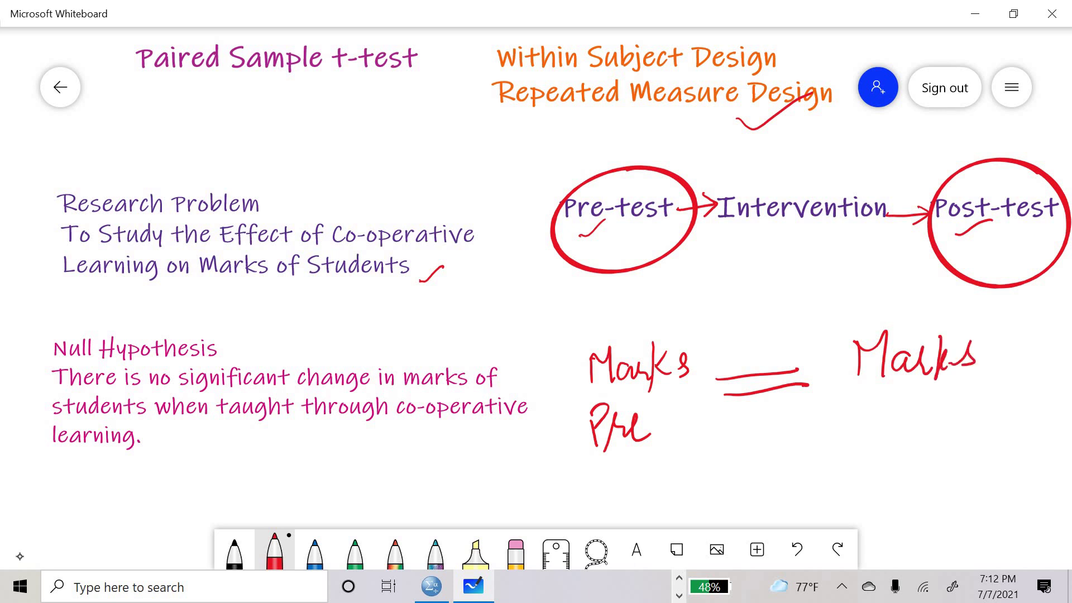
mouse_move(854, 403)
left_mouse_down()
mouse_move(851, 439)
mouse_move(863, 416)
mouse_move(870, 434)
left_mouse_up()
left_click_drag(896, 413, 902, 429)
mouse_move(918, 390)
left_mouse_down()
mouse_move(914, 433)
mouse_move(933, 399)
left_mouse_up()
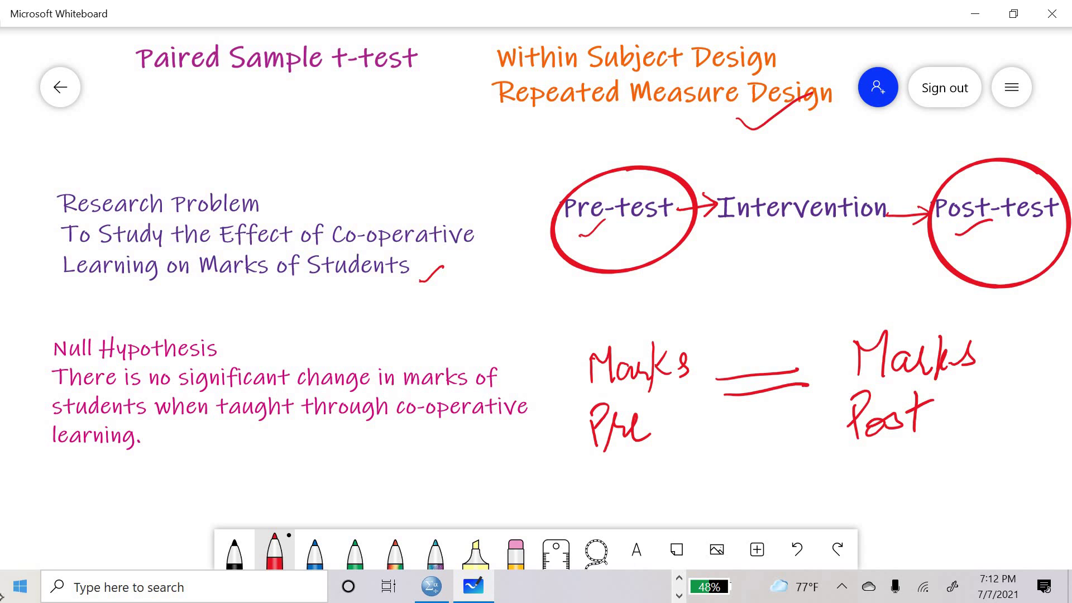
Step: Switch to the t-test.sav dataset in SPSS and open the Paired-Samples T Test
left_click(434, 598)
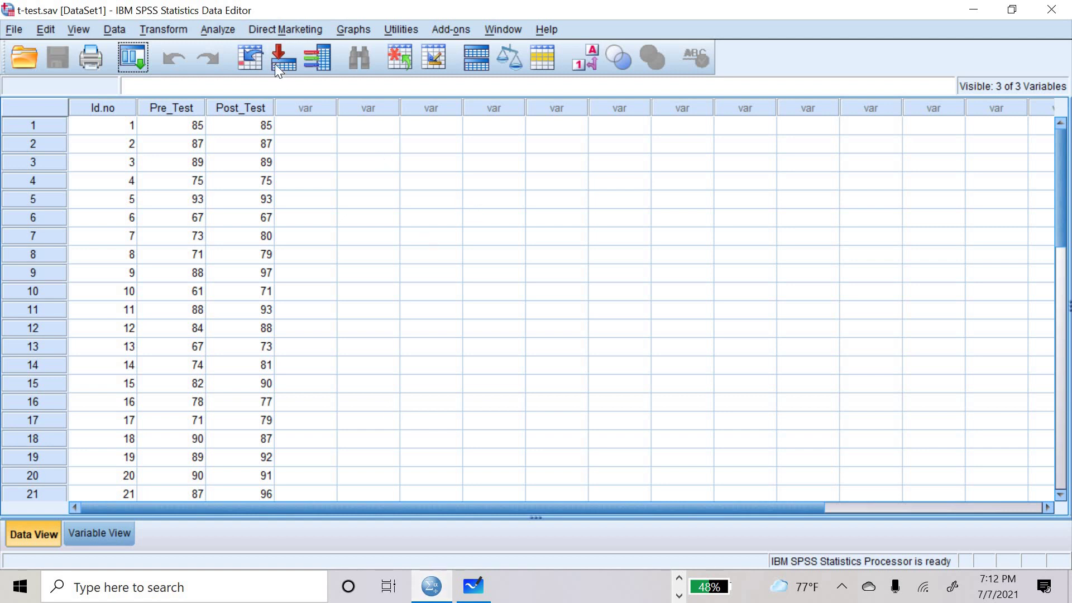
left_click(219, 27)
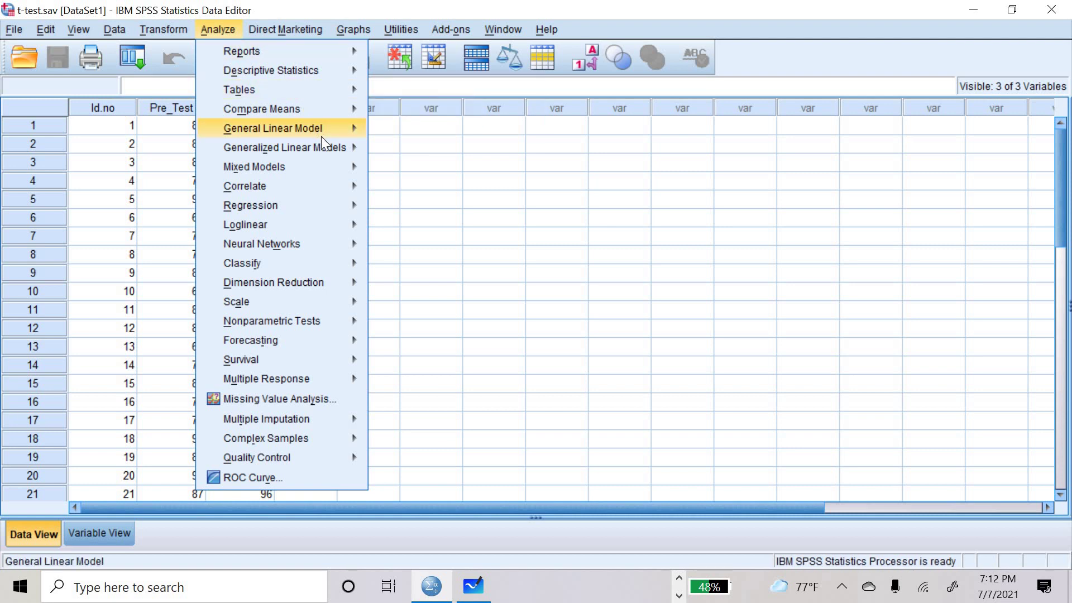
mouse_move(334, 110)
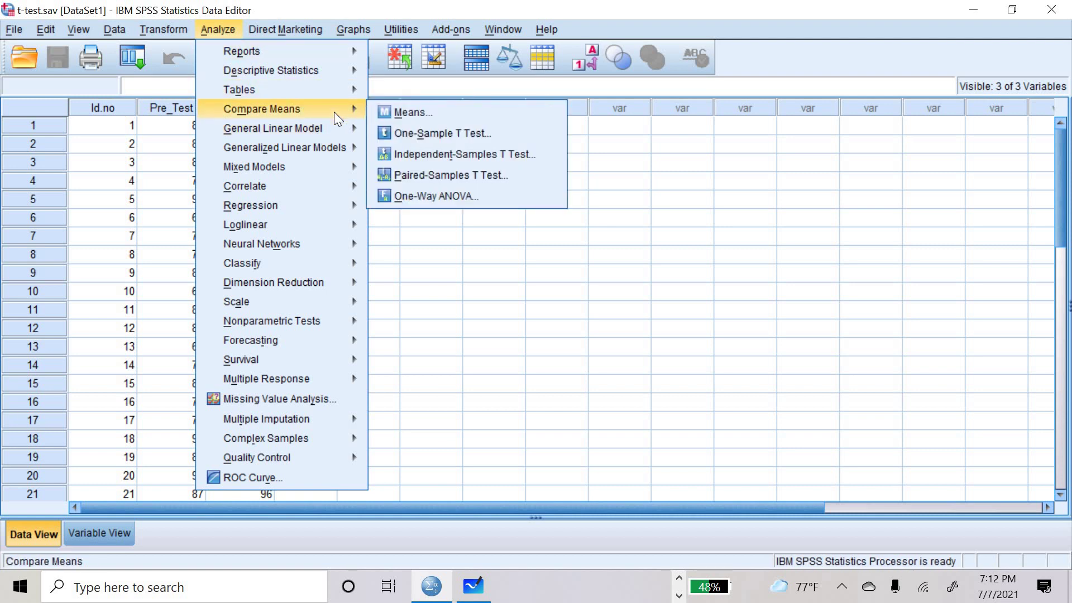
left_click(460, 175)
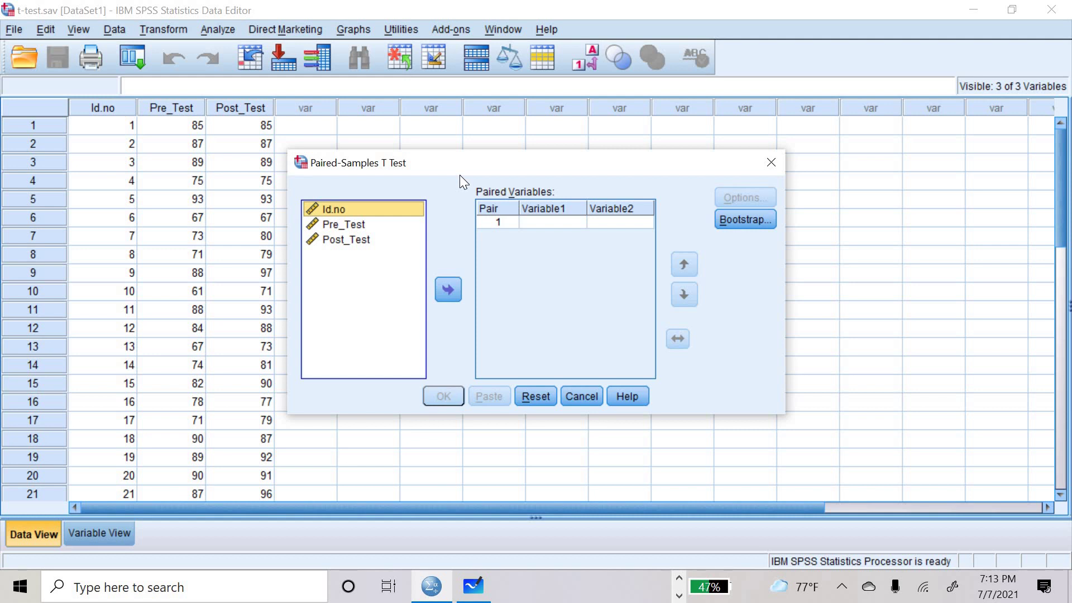
Step: Pair Pre_Test as Variable1 with Post_Test as Variable2 and run the paired-samples t test
left_click(340, 225)
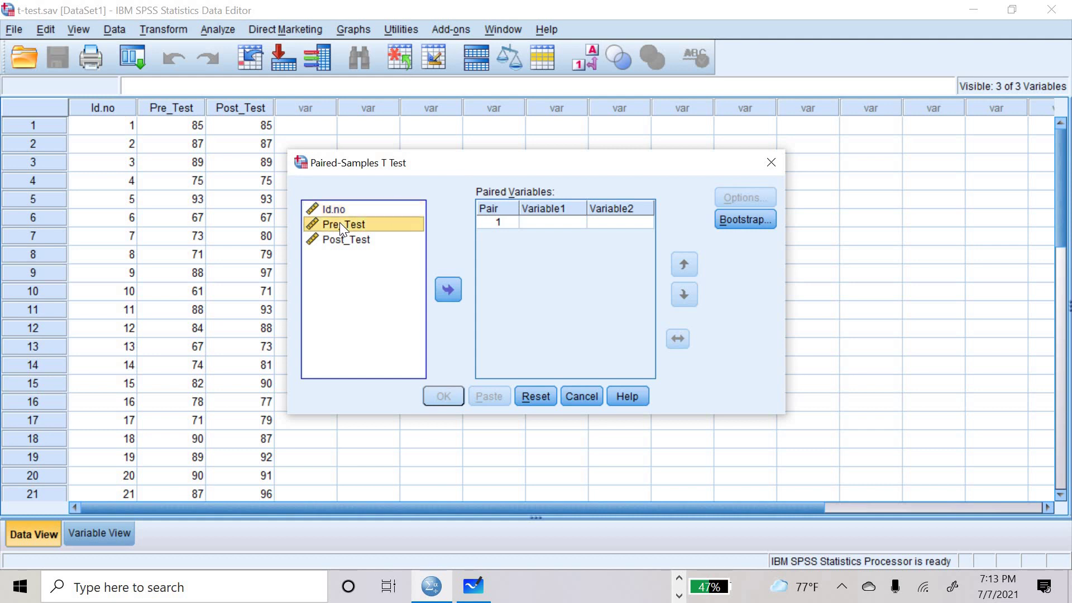
left_click(449, 289)
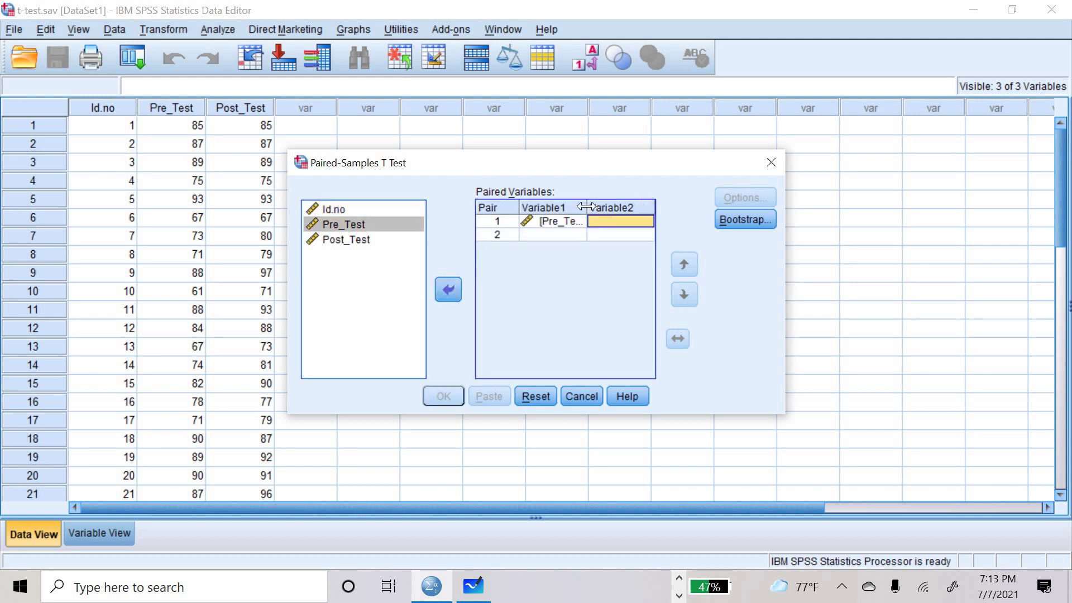
left_click(356, 241)
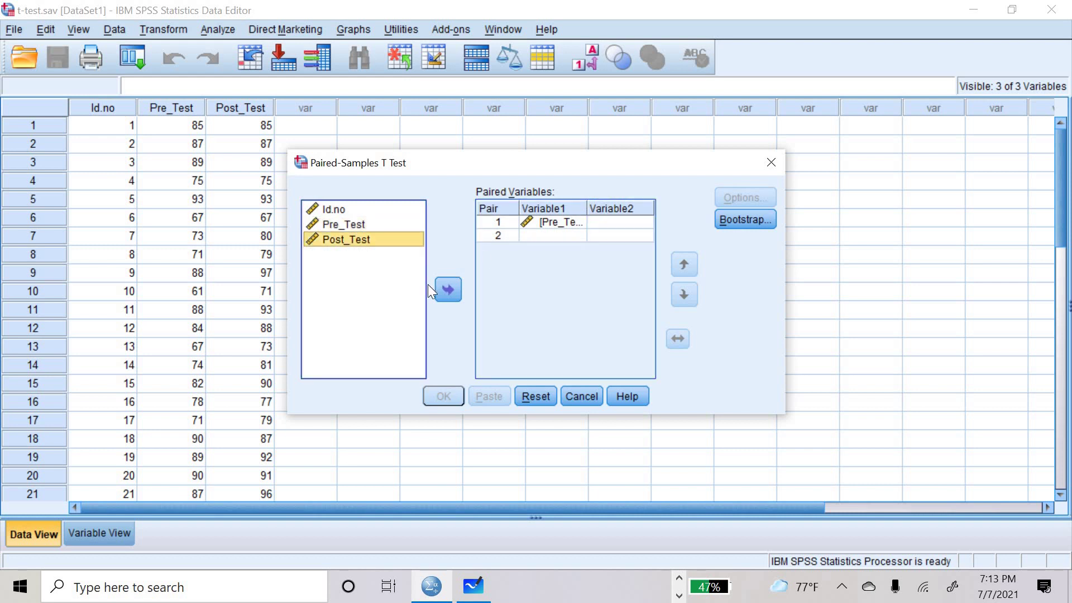
left_click(449, 290)
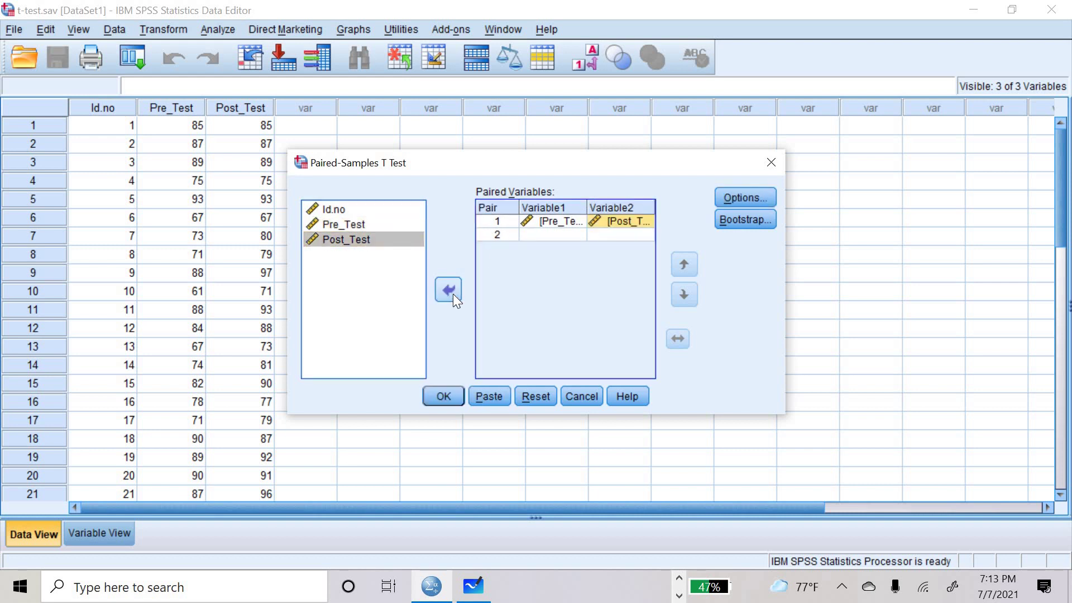
left_click(440, 400)
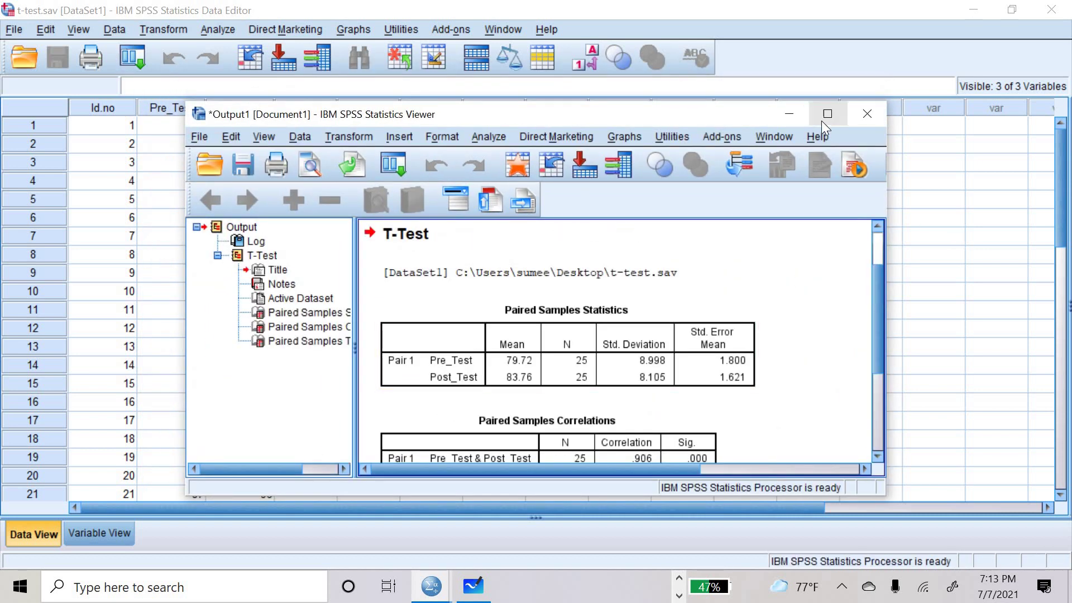
Step: Maximize the output viewer and examine the Paired Samples Statistics and Paired Samples Correlations tables
left_click(827, 115)
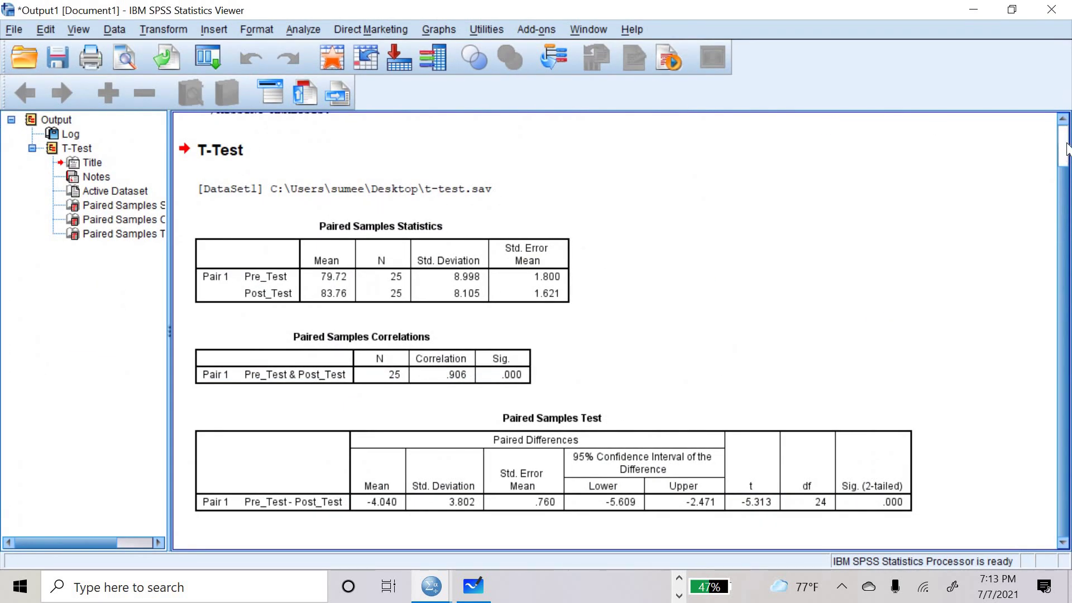
scroll(1067, 148, "up", 2)
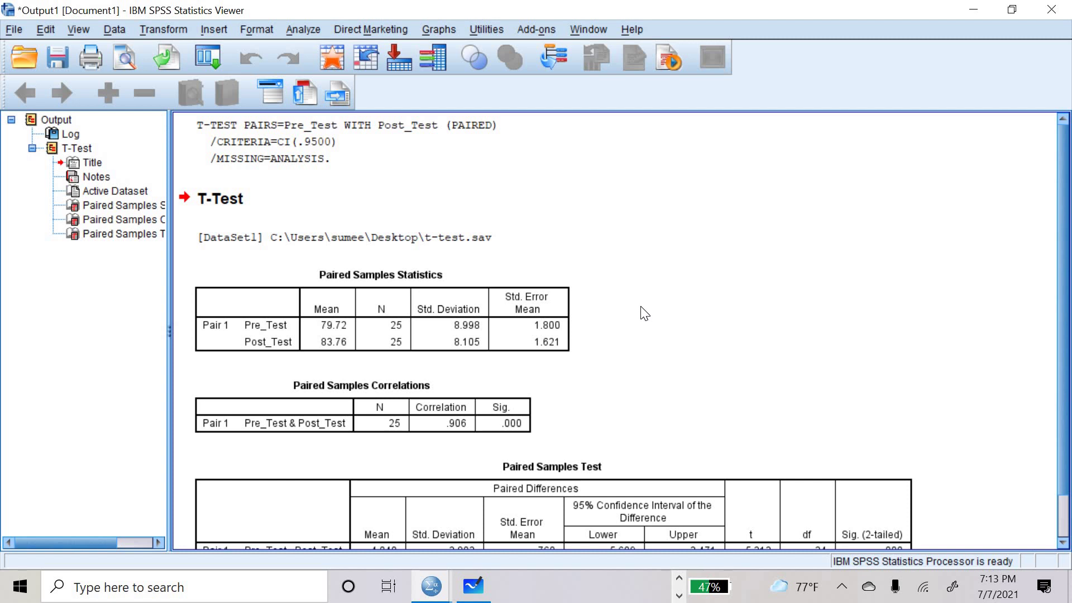
left_click(336, 332)
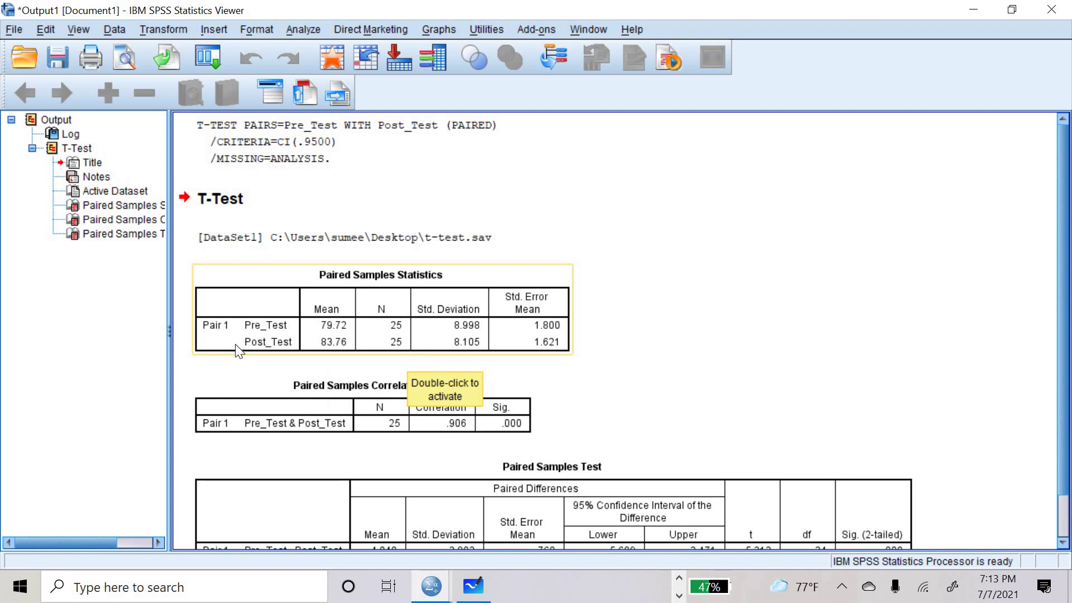
left_click(487, 380)
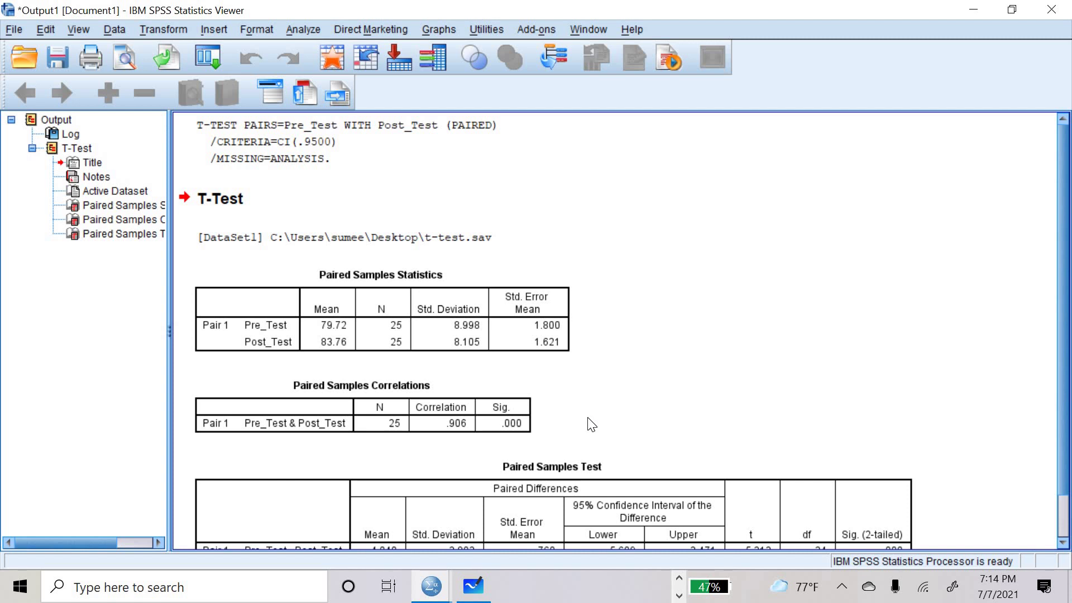
left_click(463, 422)
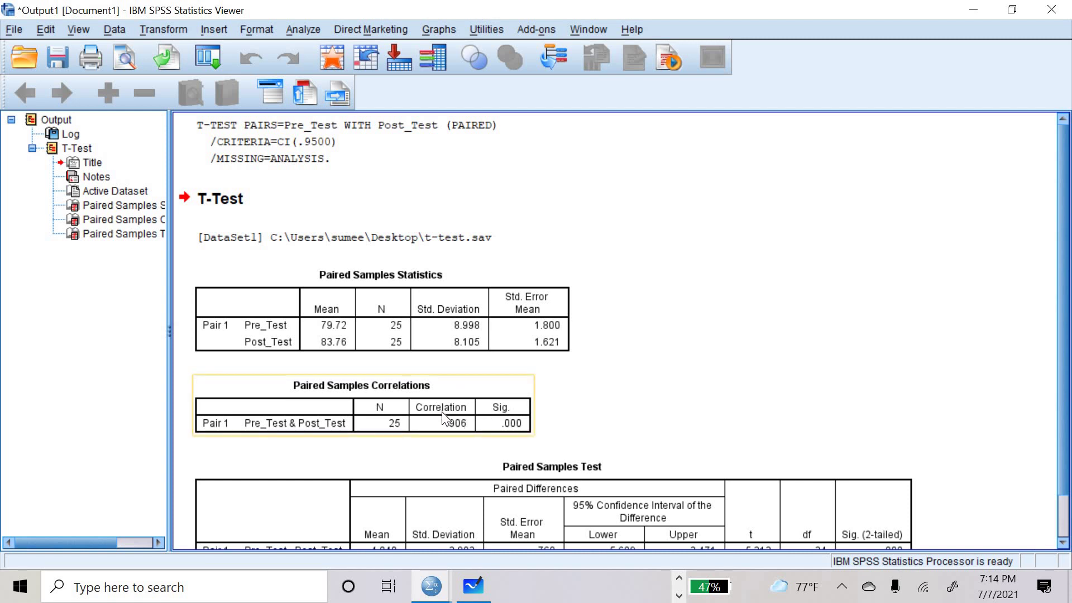
left_click(461, 445)
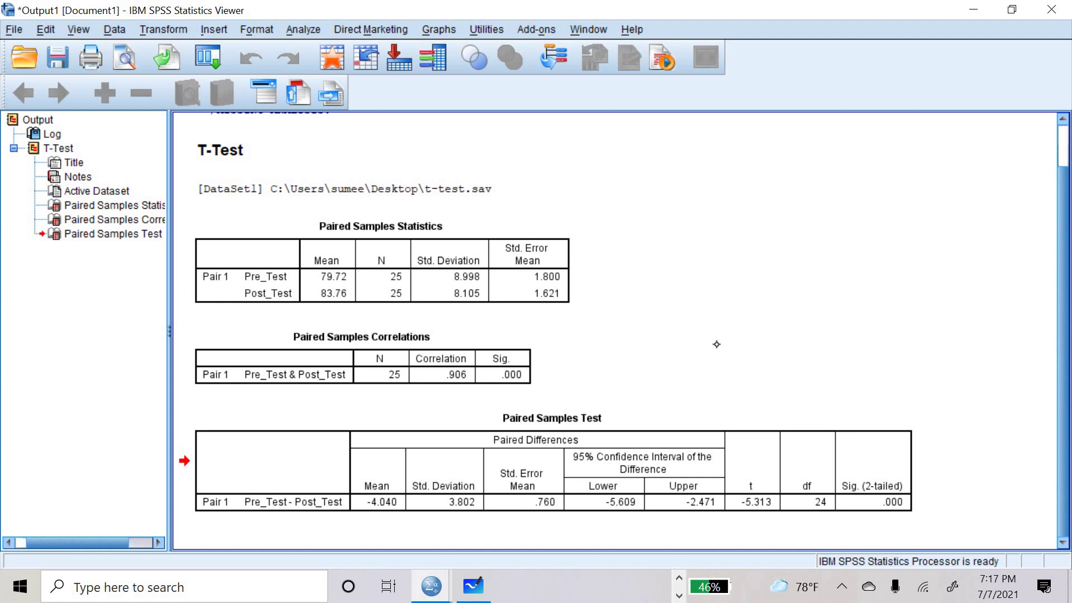
Step: On the output capture in Snip & Sketch, circle the df value in the Paired Samples Test table
left_click_drag(717, 344, 982, 548)
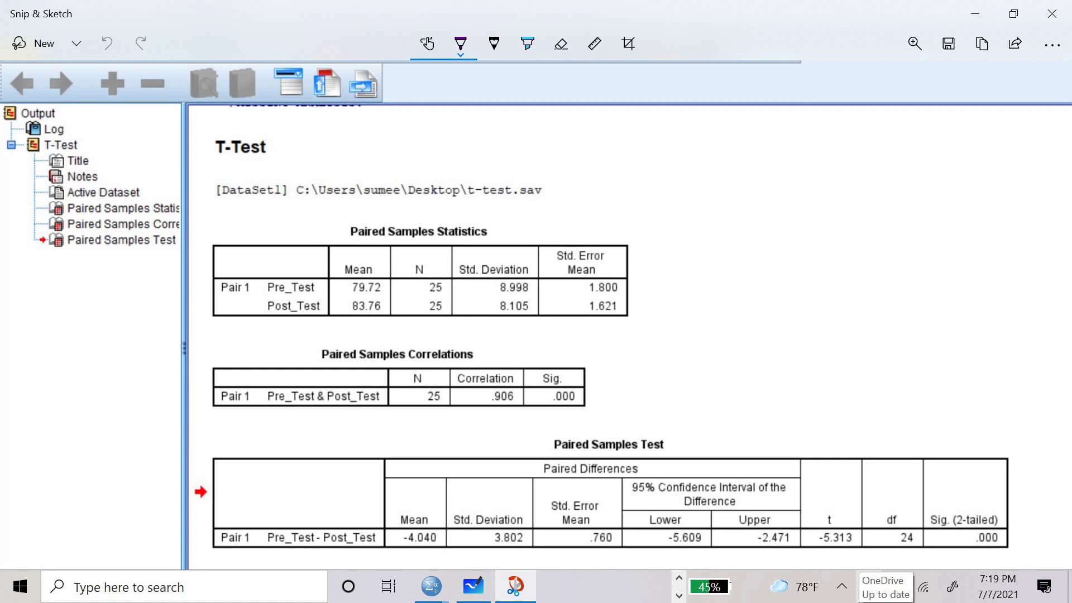
mouse_move(896, 475)
left_mouse_down()
mouse_move(879, 533)
mouse_move(905, 483)
left_mouse_up()
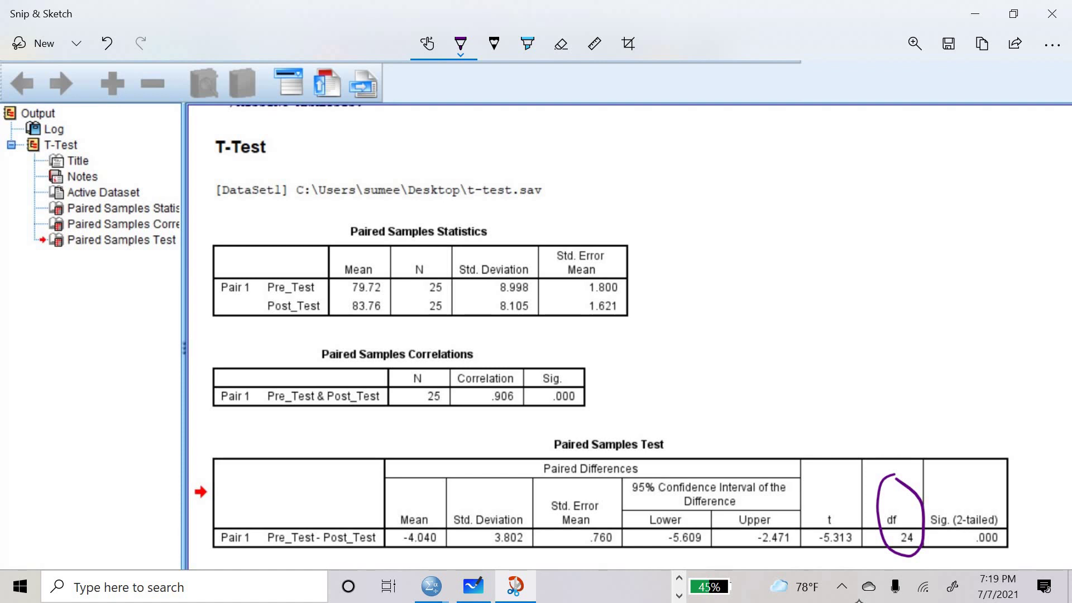
Step: Switch to the t distribution table IMG_6467.jpg in Photos and underline the two-tail critical value for df 24 at α = .05
left_click(679, 579)
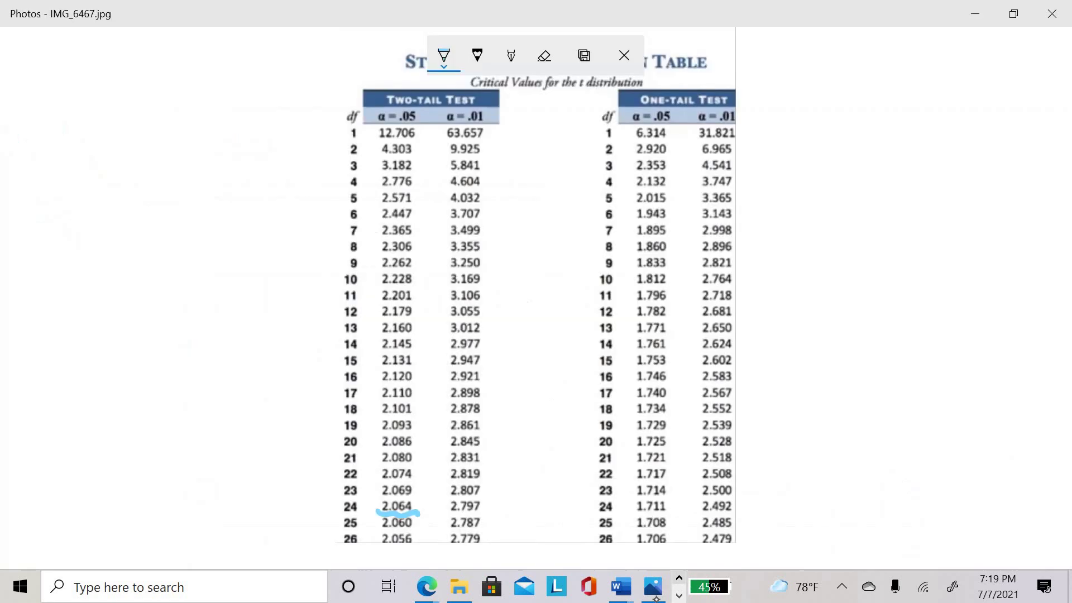
left_click(654, 591)
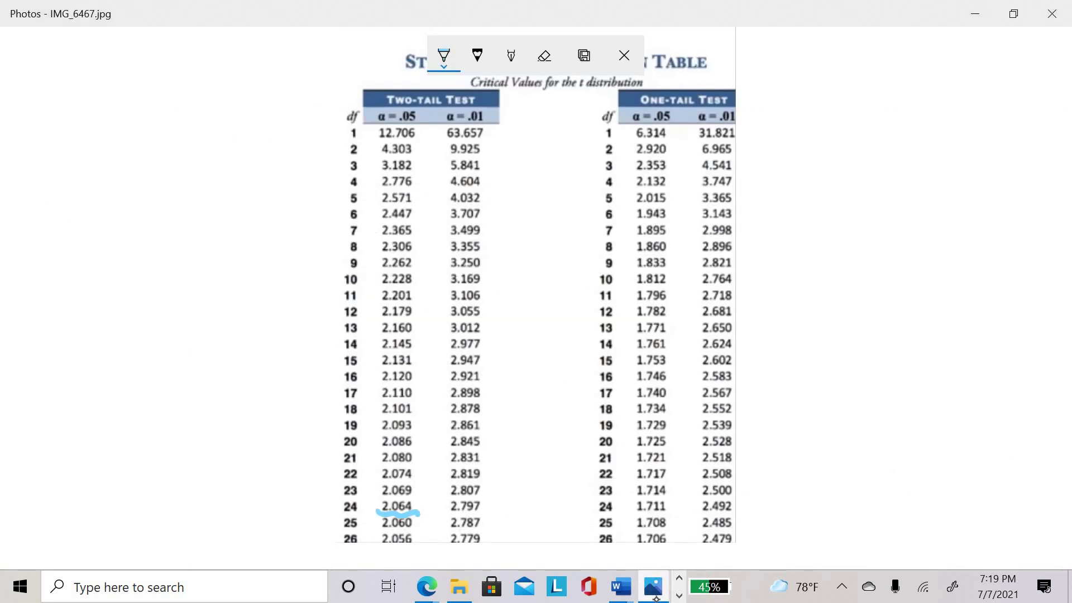
left_click_drag(371, 513, 443, 516)
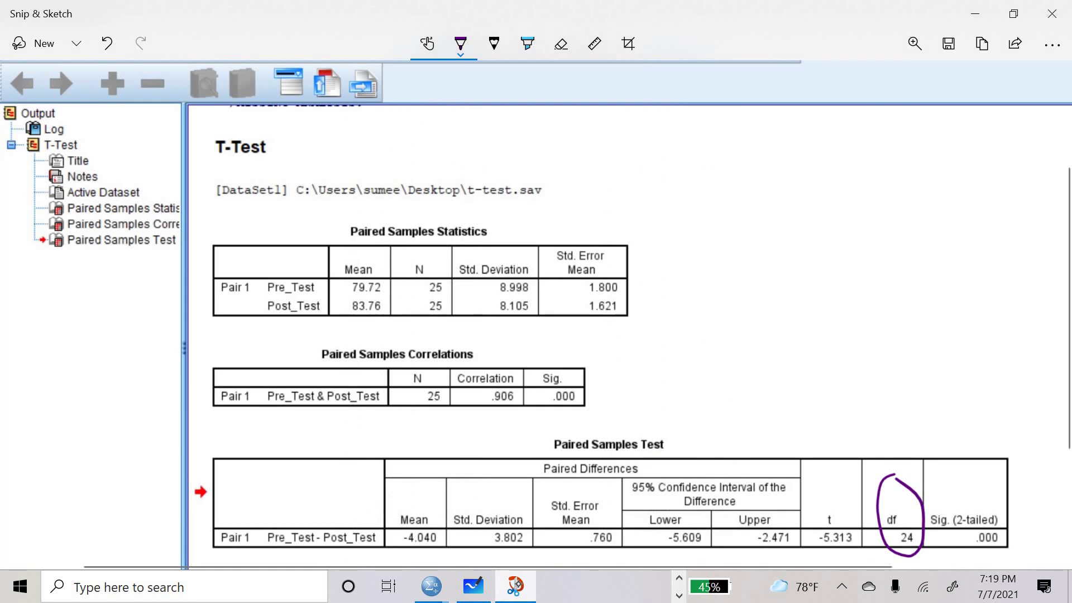
Step: Back in Snip & Sketch, circle the t value and handwrite "1st 5.313 > 2.064" above the tables
mouse_move(831, 485)
left_mouse_down()
mouse_move(817, 547)
mouse_move(836, 492)
left_mouse_up()
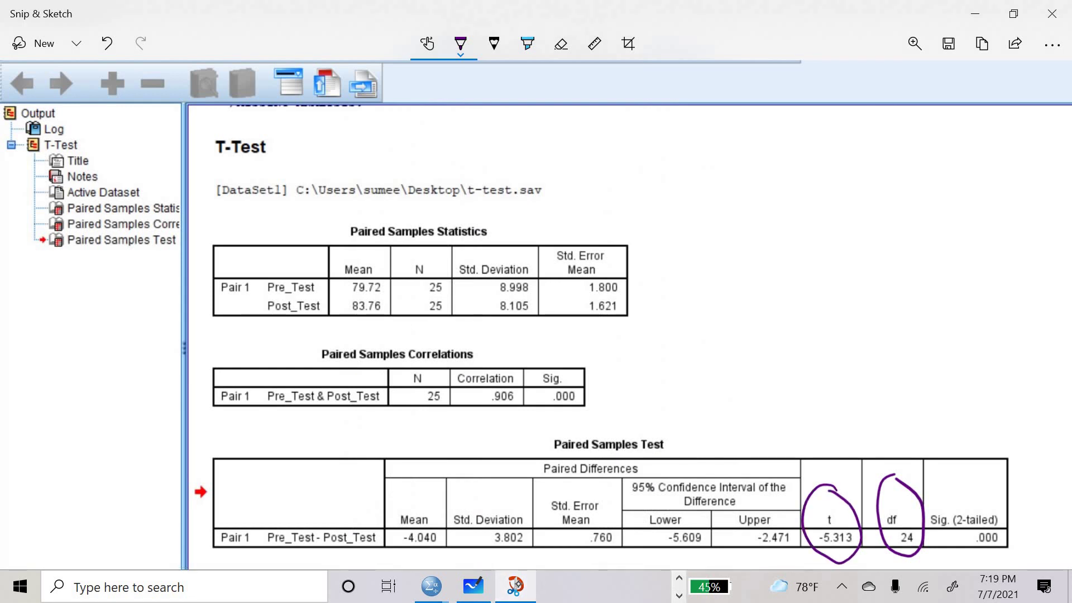
left_click_drag(552, 114, 553, 143)
mouse_move(563, 103)
left_mouse_down()
mouse_move(560, 130)
mouse_move(570, 124)
left_mouse_up()
left_click_drag(566, 128, 590, 109)
mouse_move(664, 118)
left_mouse_down()
mouse_move(662, 142)
mouse_move(687, 113)
left_mouse_up()
mouse_move(682, 138)
left_mouse_down()
mouse_move(724, 140)
mouse_move(747, 124)
mouse_move(729, 140)
mouse_move(829, 142)
left_mouse_up()
left_click(843, 130)
mouse_move(874, 115)
left_mouse_down()
mouse_move(866, 132)
mouse_move(875, 115)
left_mouse_up()
mouse_move(912, 108)
left_mouse_down()
mouse_move(893, 140)
mouse_move(931, 126)
left_mouse_up()
left_click_drag(930, 117, 930, 143)
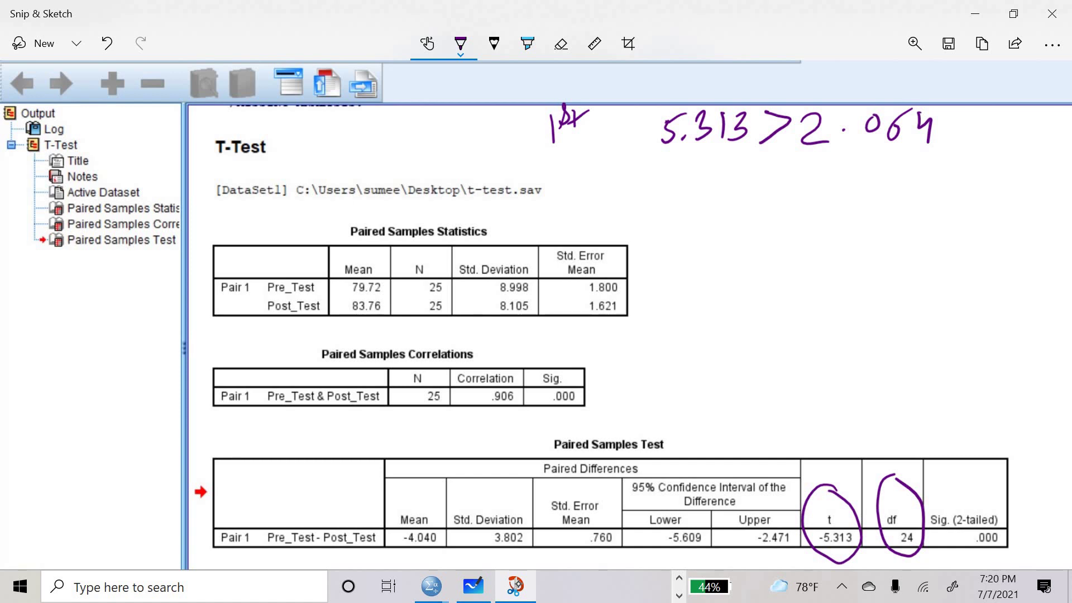
Step: Circle the Sig. (2-tailed) value and handwrite the second criterion "2nd P < .05" with ".000 < .05" beneath it
mouse_move(605, 206)
left_mouse_down()
mouse_move(635, 217)
mouse_move(669, 193)
left_mouse_up()
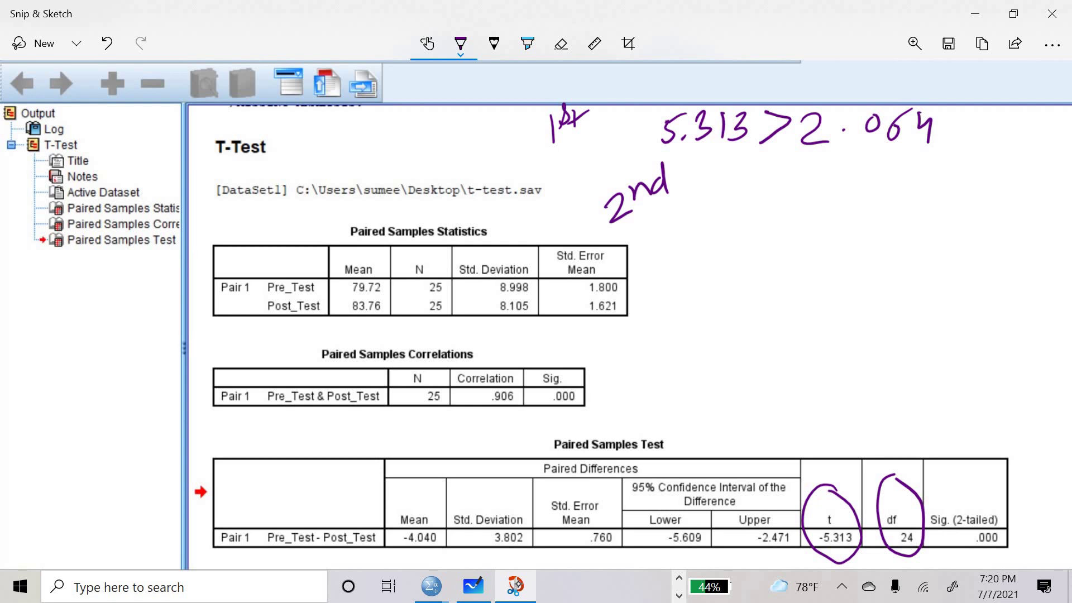
mouse_move(993, 485)
left_mouse_down()
mouse_move(942, 506)
mouse_move(983, 480)
left_mouse_up()
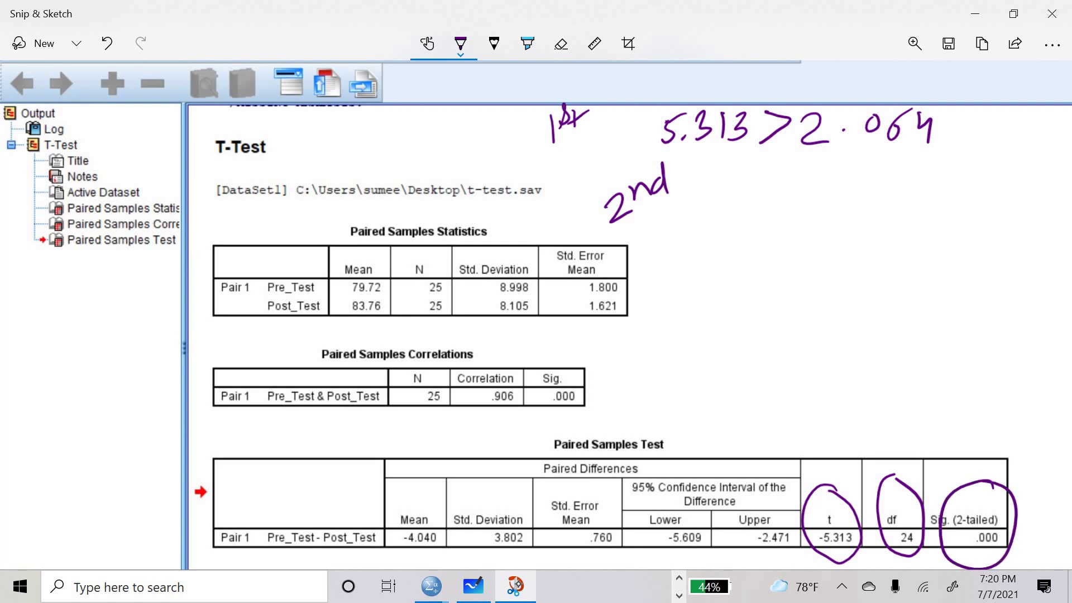
mouse_move(707, 179)
left_mouse_down()
mouse_move(709, 208)
mouse_move(713, 194)
mouse_move(769, 199)
mouse_move(819, 185)
mouse_move(808, 187)
left_mouse_up()
left_click(789, 190)
mouse_move(830, 178)
left_mouse_down()
mouse_move(836, 195)
mouse_move(820, 205)
left_mouse_up()
left_click_drag(839, 175, 853, 170)
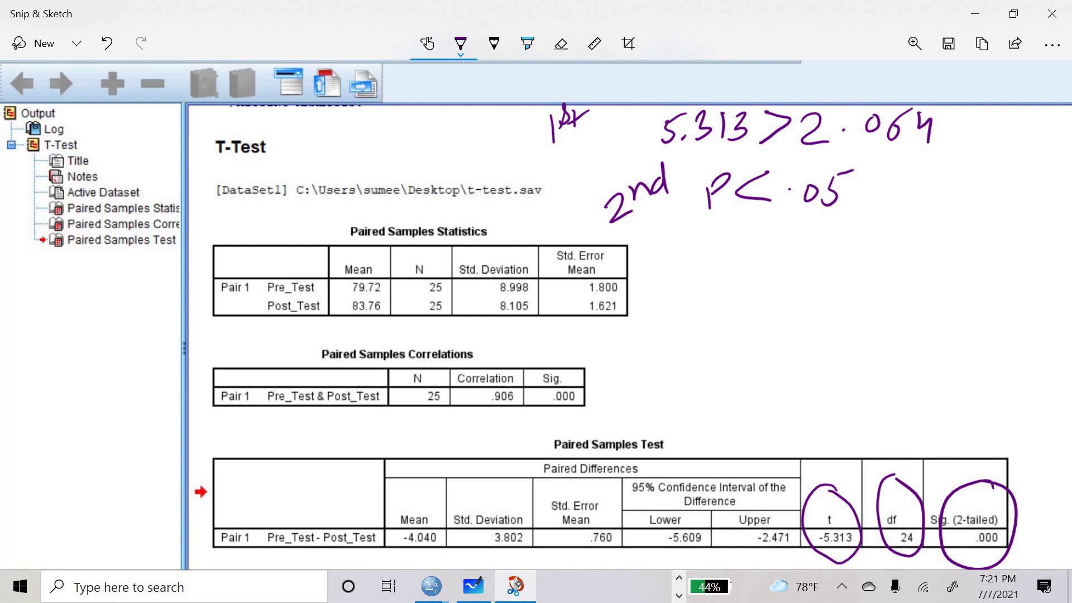
mouse_move(720, 235)
left_mouse_down()
mouse_move(714, 251)
mouse_move(719, 236)
left_mouse_up()
left_click_drag(736, 235, 814, 255)
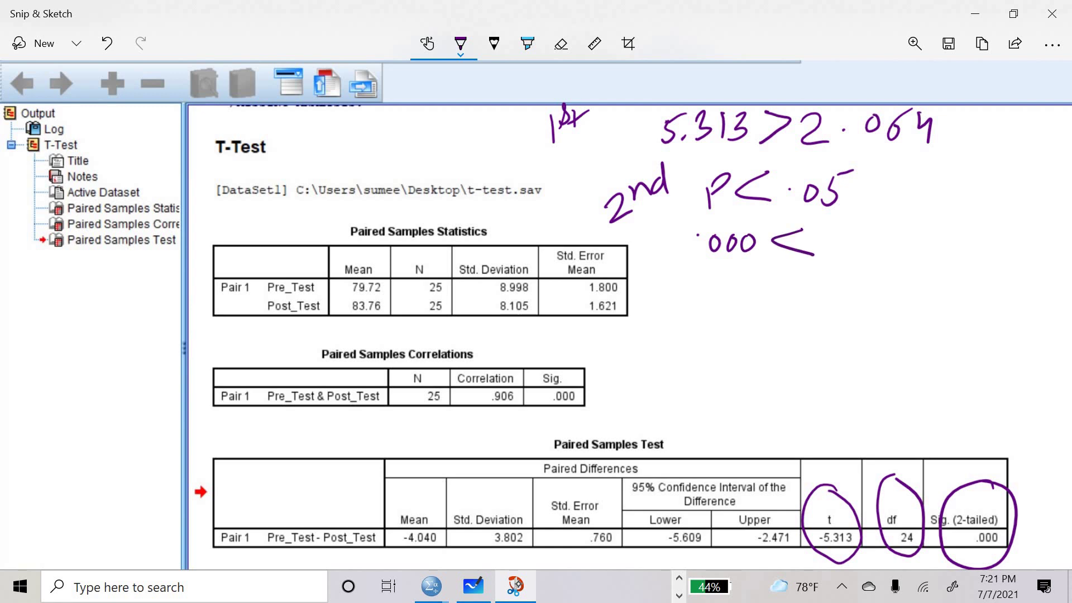
mouse_move(855, 222)
left_mouse_down()
mouse_move(863, 246)
mouse_move(892, 211)
left_mouse_up()
Step: Handwrite the reported result "t(24) = 5.313, P = .000" below the criteria and draw a box around it
mouse_move(651, 280)
left_mouse_down()
mouse_move(643, 317)
mouse_move(654, 311)
left_mouse_up()
mouse_move(648, 296)
left_mouse_down()
mouse_move(672, 315)
mouse_move(714, 295)
left_mouse_up()
mouse_move(715, 287)
left_mouse_down()
mouse_move(713, 316)
mouse_move(756, 295)
left_mouse_up()
left_click_drag(729, 307, 760, 305)
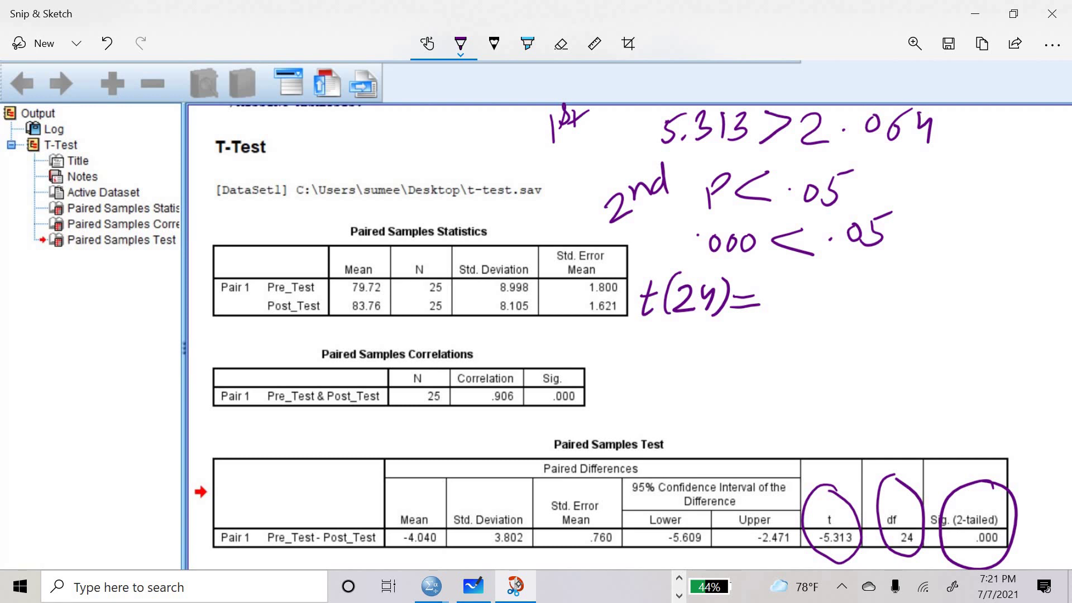
mouse_move(781, 281)
left_mouse_down()
mouse_move(777, 304)
mouse_move(808, 277)
mouse_move(837, 284)
mouse_move(828, 301)
mouse_move(851, 303)
left_mouse_up()
left_click(815, 297)
mouse_move(860, 276)
left_mouse_down()
mouse_move(858, 303)
mouse_move(890, 308)
mouse_move(884, 318)
left_mouse_up()
mouse_move(916, 277)
left_mouse_down()
mouse_move(915, 297)
mouse_move(918, 281)
mouse_move(1040, 277)
left_mouse_up()
left_click(980, 284)
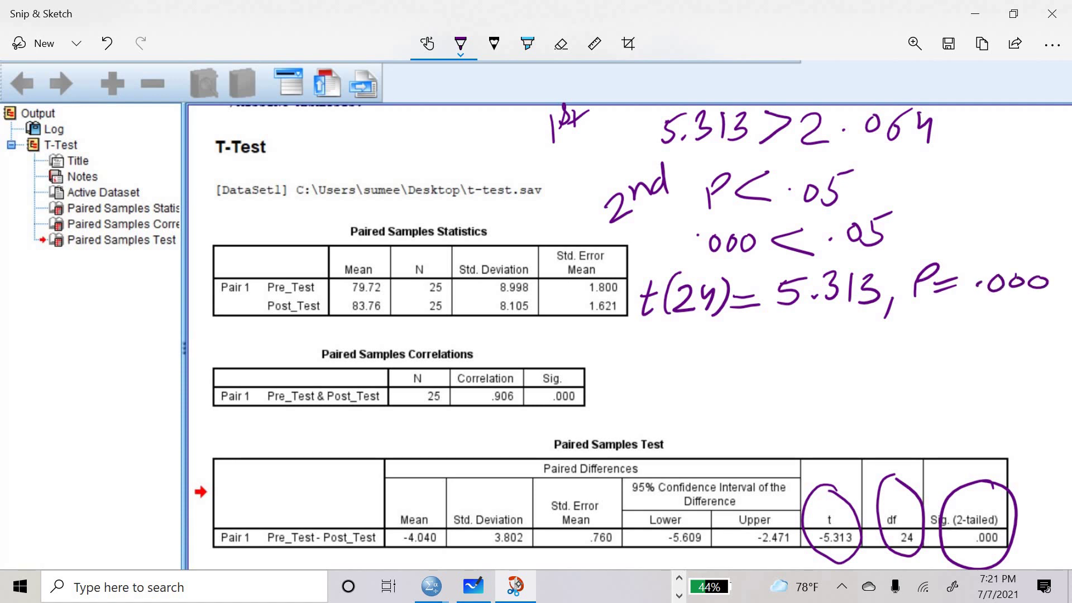
mouse_move(653, 268)
left_mouse_down()
mouse_move(628, 274)
mouse_move(673, 334)
mouse_move(1044, 303)
left_mouse_up()
mouse_move(643, 269)
left_mouse_down()
mouse_move(1045, 244)
mouse_move(1048, 302)
left_mouse_up()
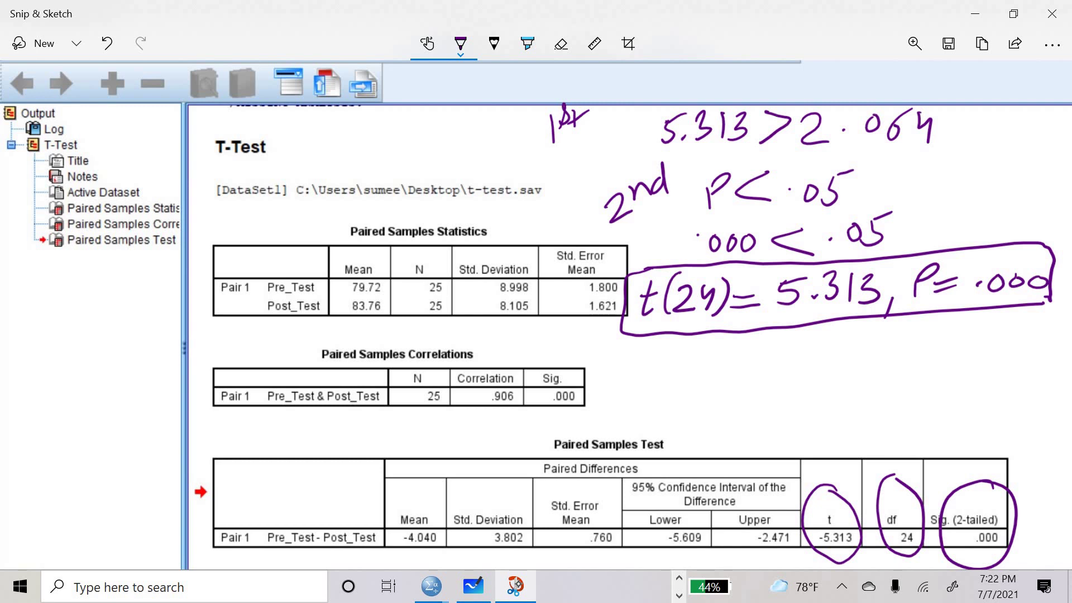
Step: Tick the lower and upper confidence interval bounds and circle the Post_Test and Pre_Test means
left_click_drag(647, 557, 685, 532)
left_click_drag(739, 559, 773, 543)
mouse_move(343, 322)
left_mouse_down()
mouse_move(388, 296)
mouse_move(342, 329)
left_mouse_up()
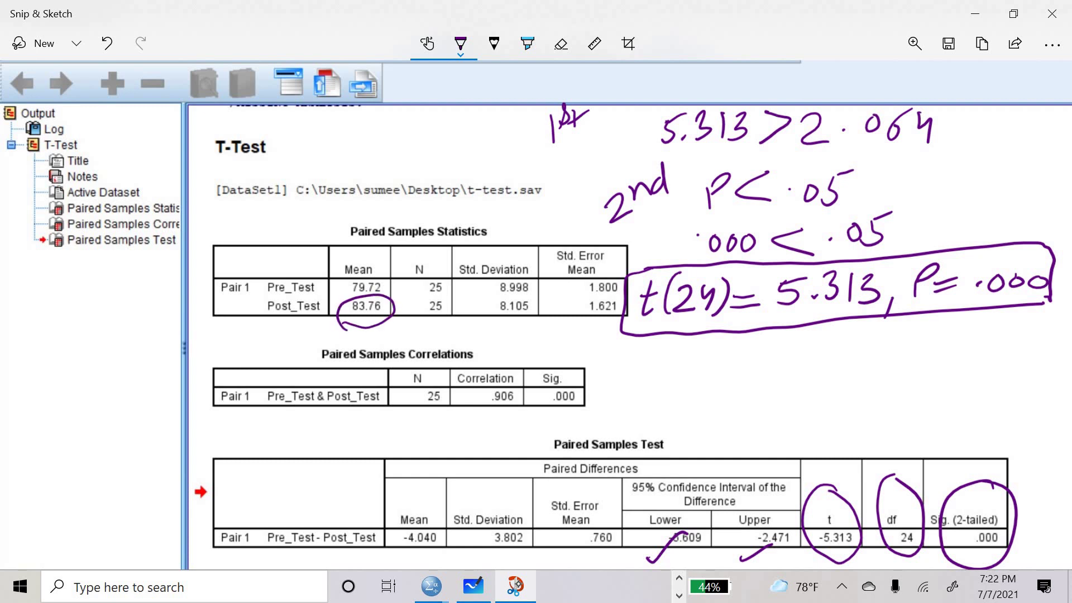
mouse_move(383, 263)
left_mouse_down()
mouse_move(340, 289)
mouse_move(394, 280)
mouse_move(373, 260)
left_mouse_up()
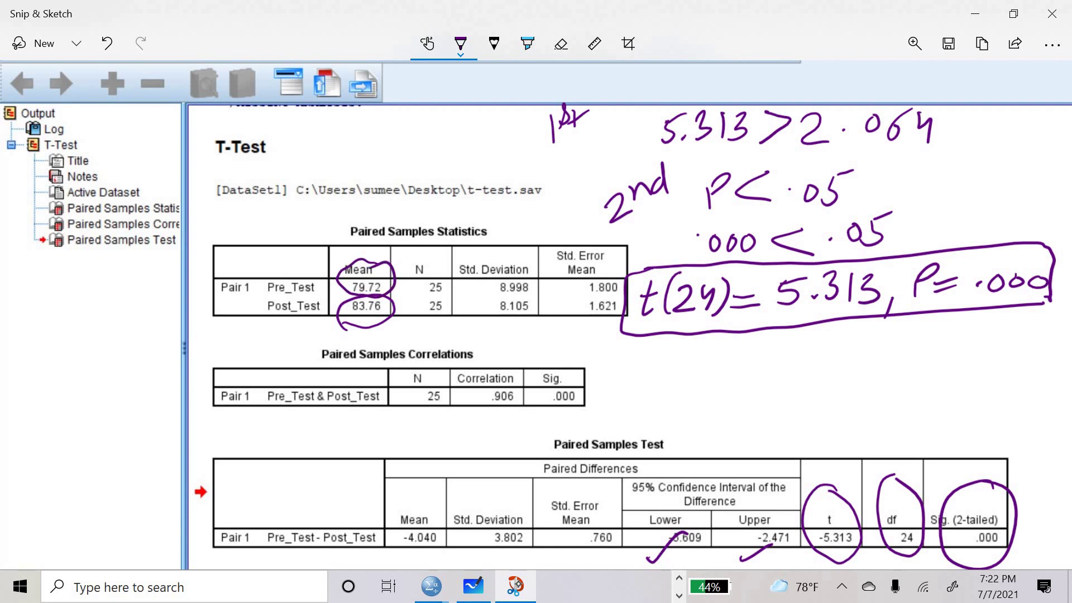